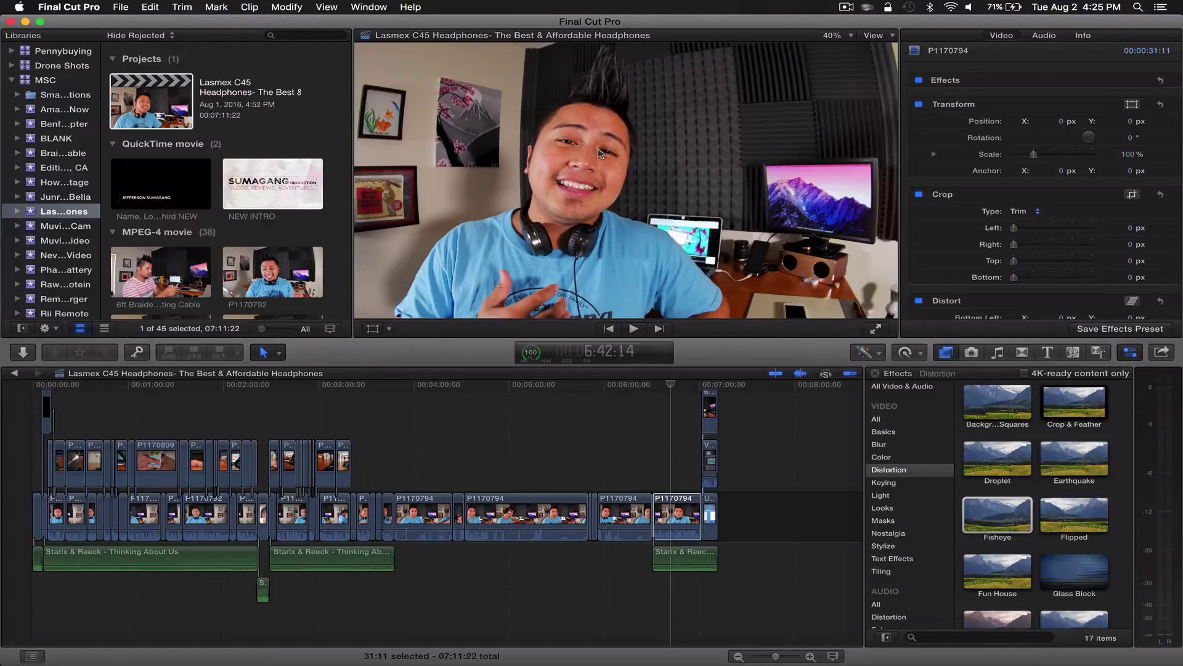
# Check the installed Final Cut Pro version in the application's About information
pyautogui.click(74, 7)
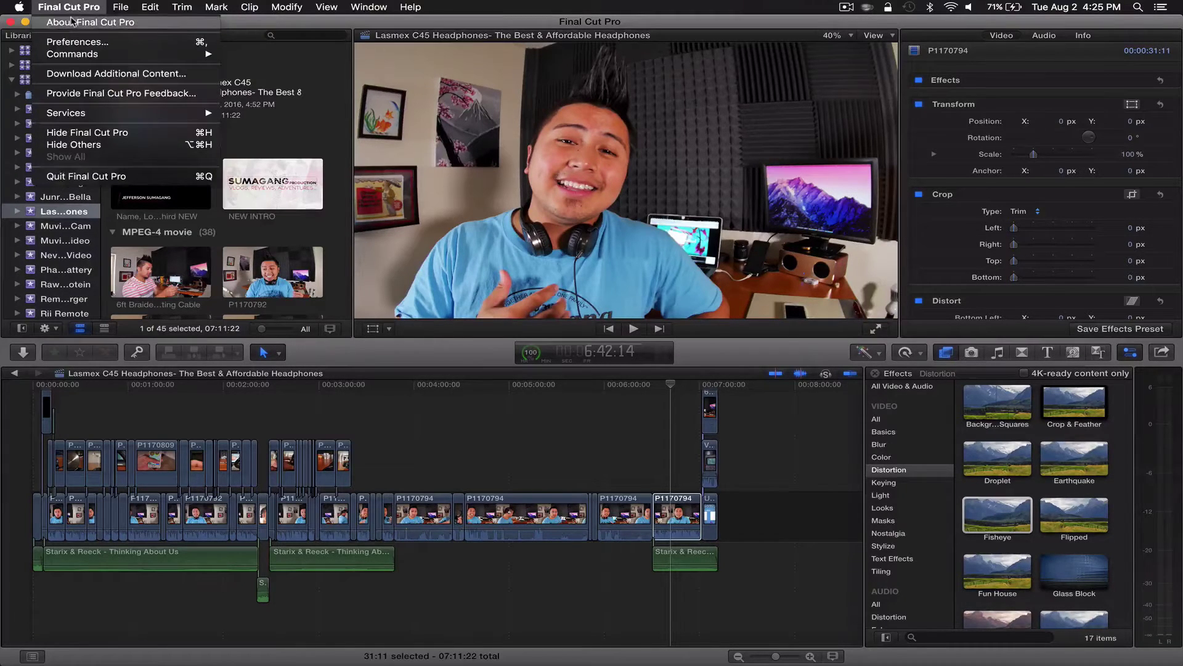
pyautogui.click(72, 21)
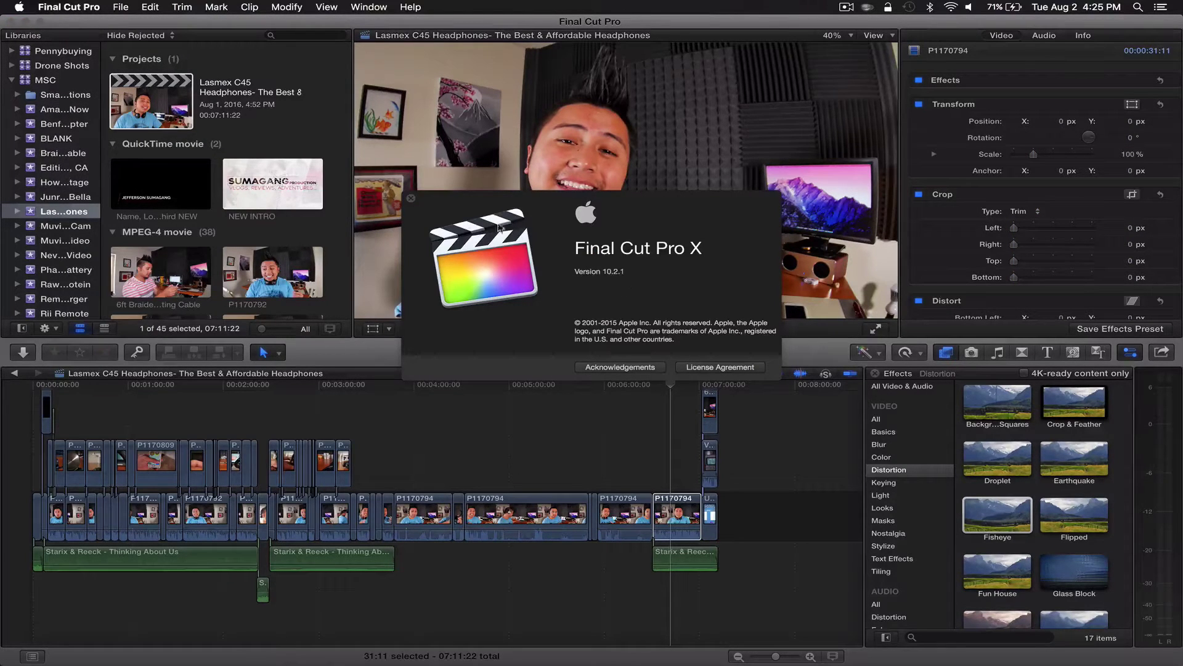
pyautogui.click(410, 198)
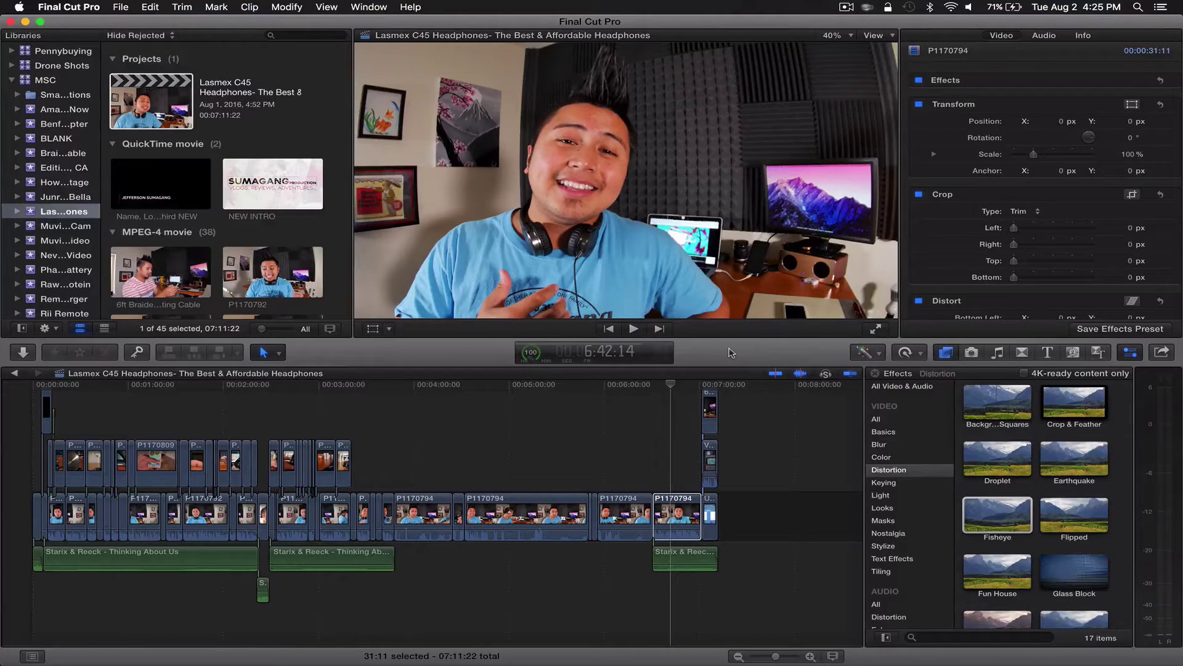
# Apply the Fisheye effect from the Distortion video effects to the last P1170794 clip in the main storyline
pyautogui.click(946, 352)
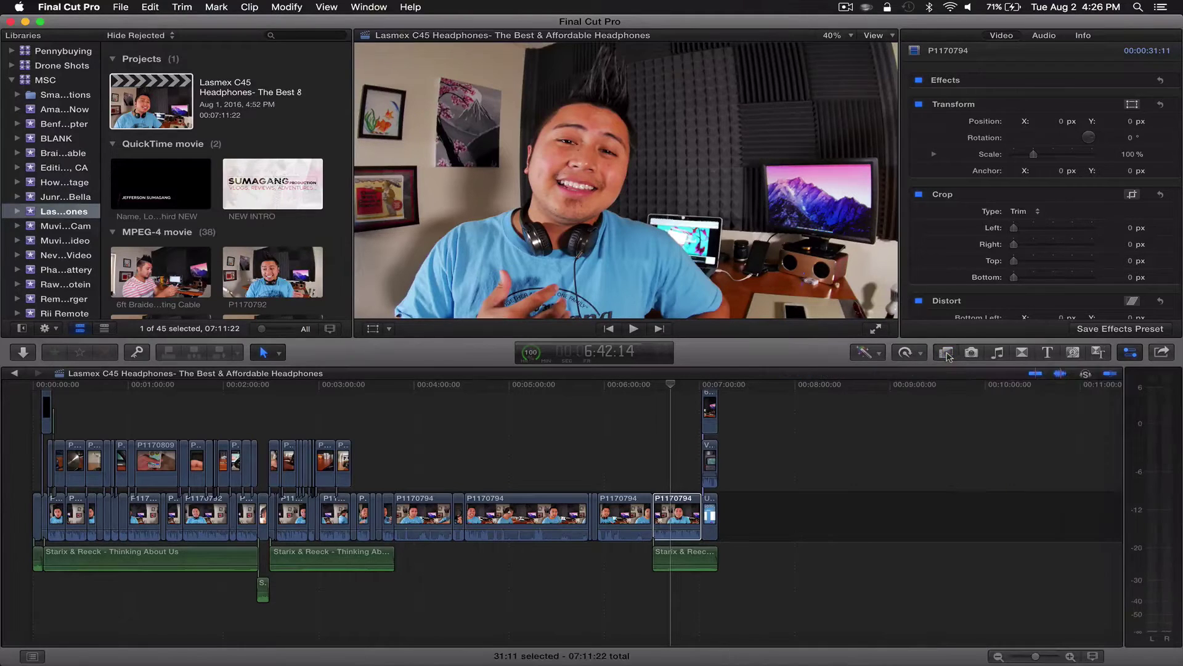
pyautogui.click(946, 353)
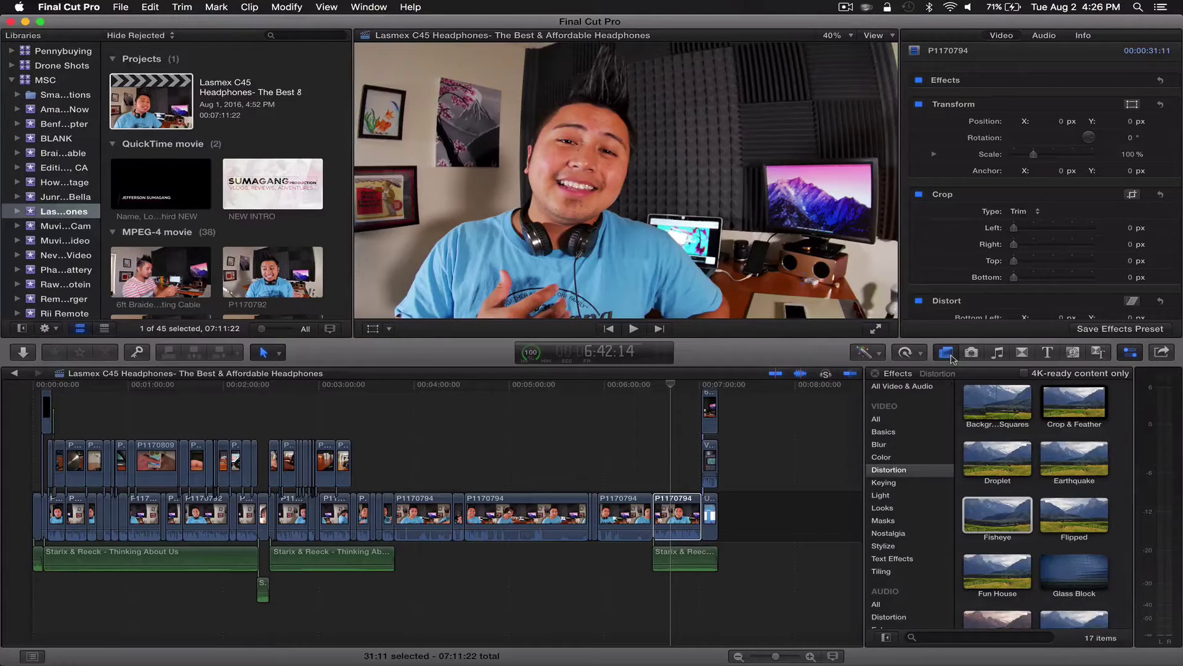
pyautogui.click(885, 471)
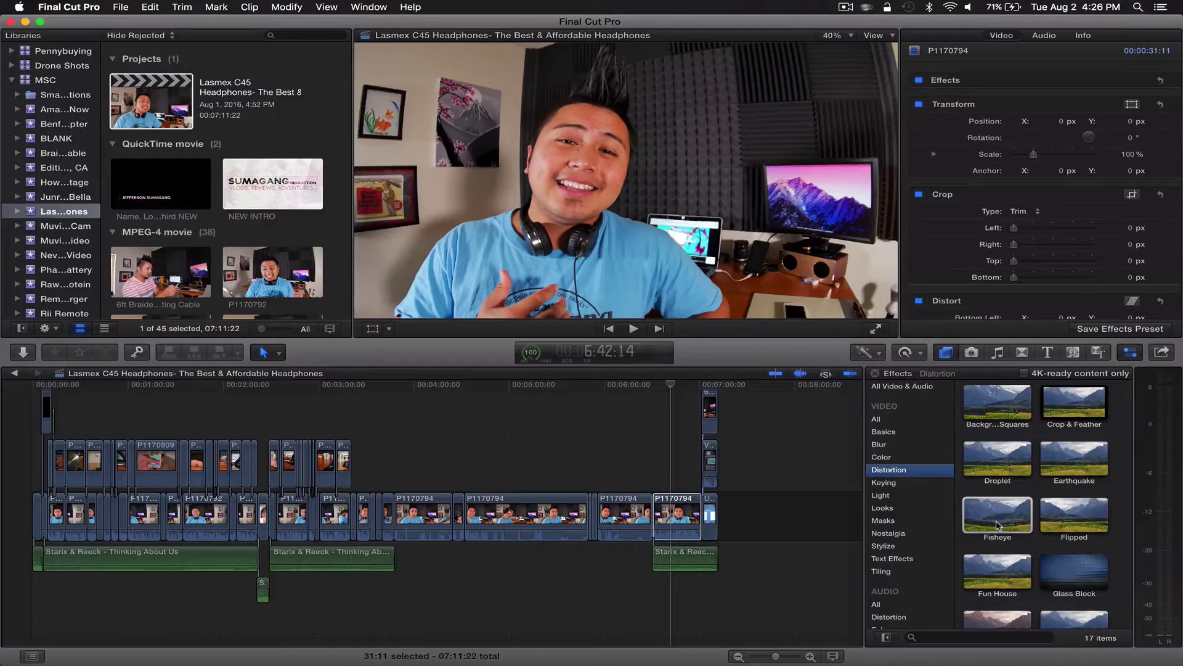
pyautogui.moveTo(996, 521); pyautogui.dragTo(679, 523)
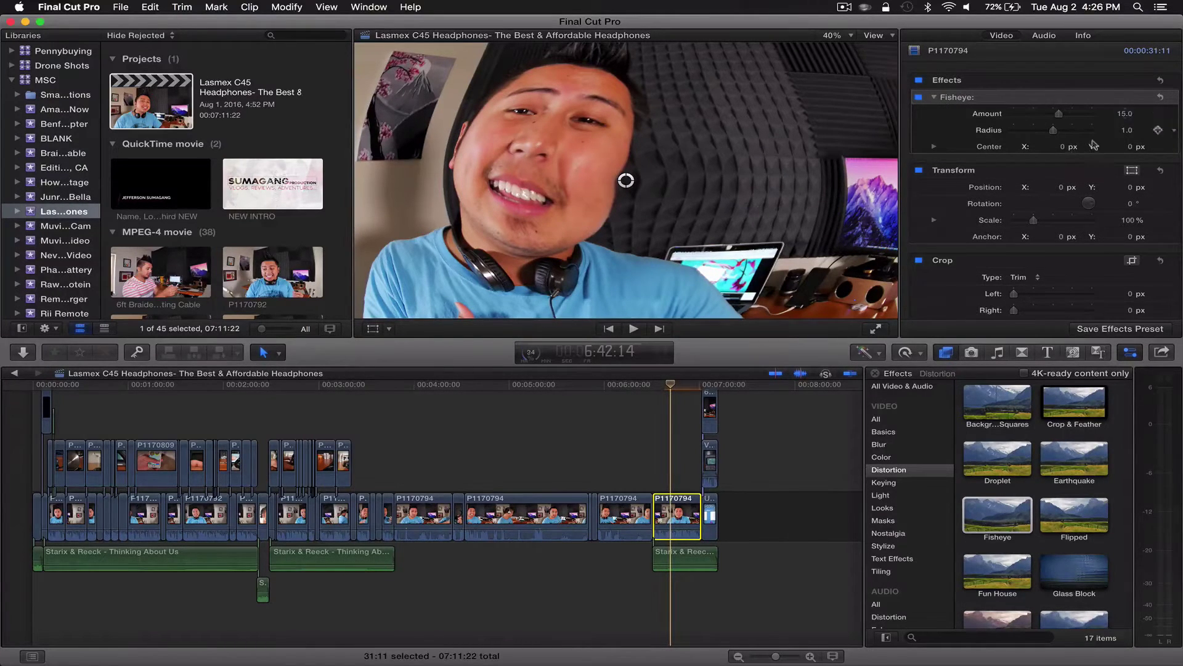
# Set the clip's Fisheye Amount to -2 and its Radius to 0.5
pyautogui.click(935, 97)
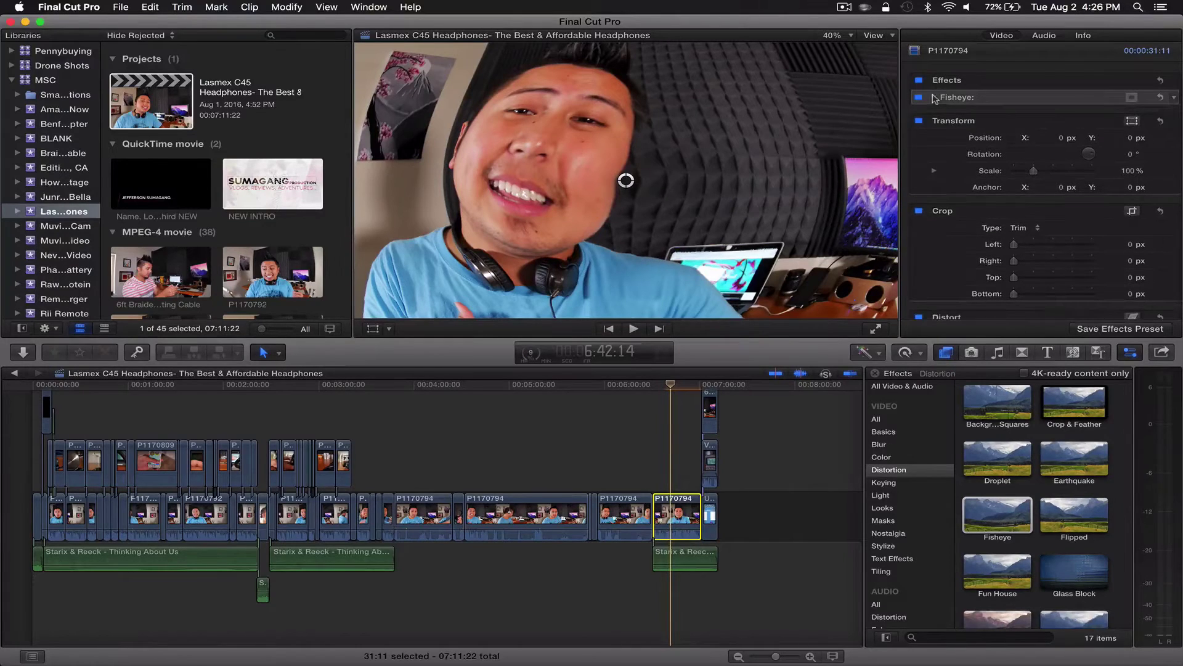
pyautogui.click(935, 97)
pyautogui.click(934, 97)
pyautogui.click(935, 97)
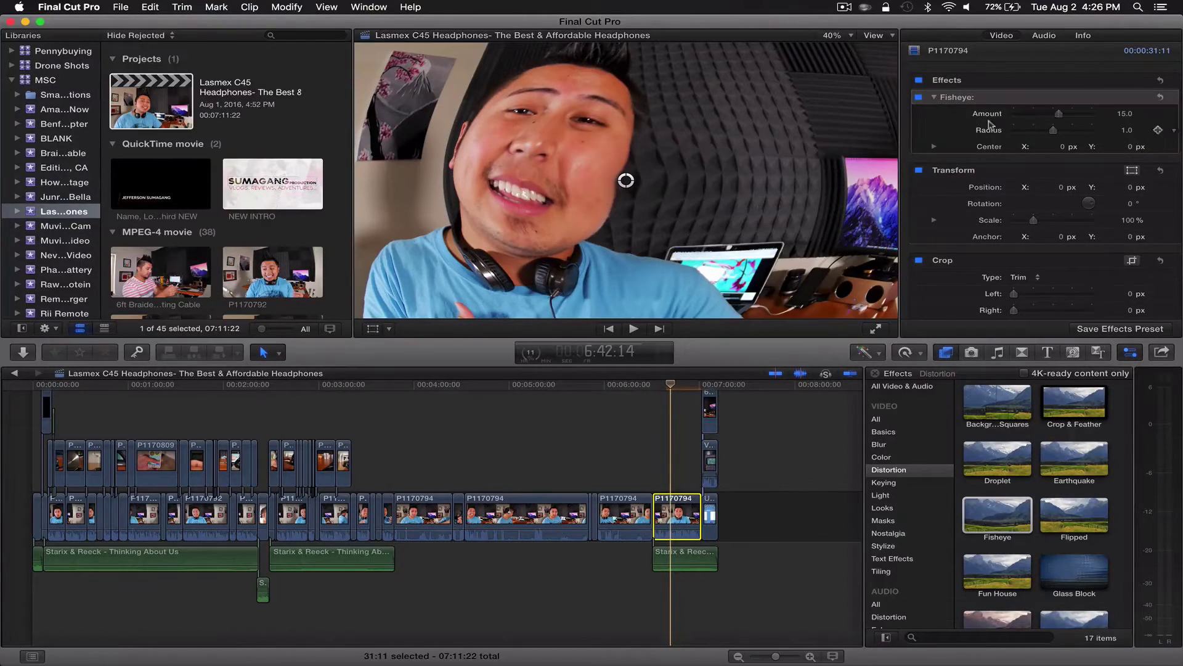
pyautogui.click(1118, 113)
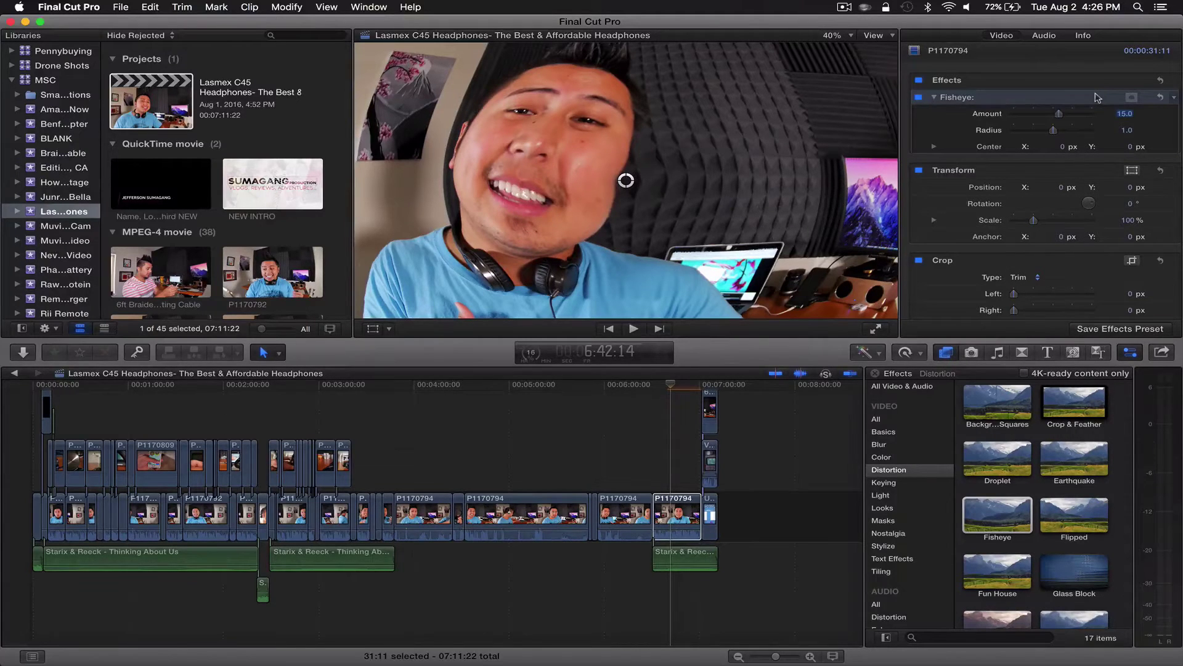
pyautogui.write('-2')
pyautogui.press('Return')
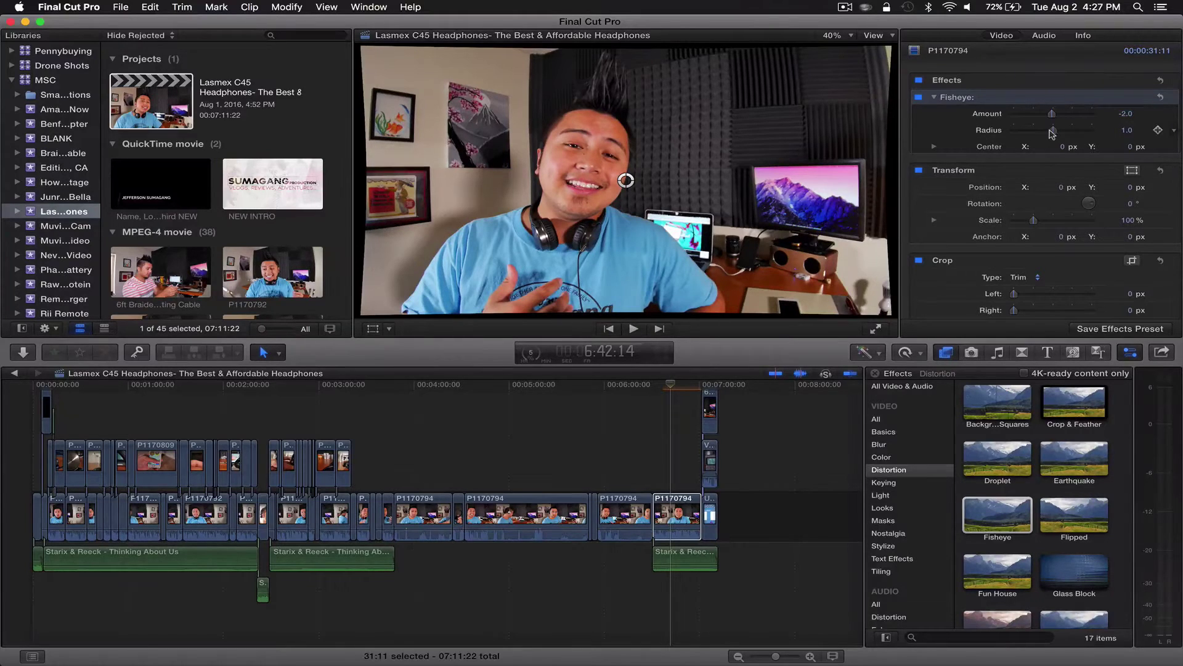
pyautogui.moveTo(1052, 134); pyautogui.dragTo(1049, 138)
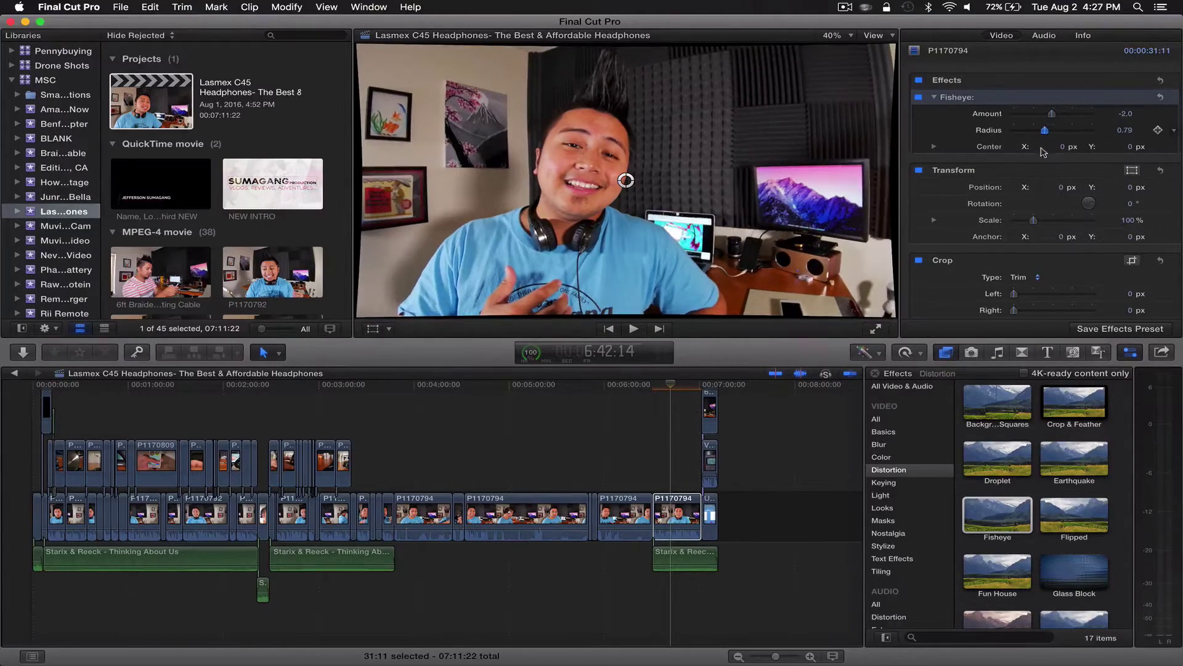
pyautogui.moveTo(1046, 148); pyautogui.dragTo(1030, 172)
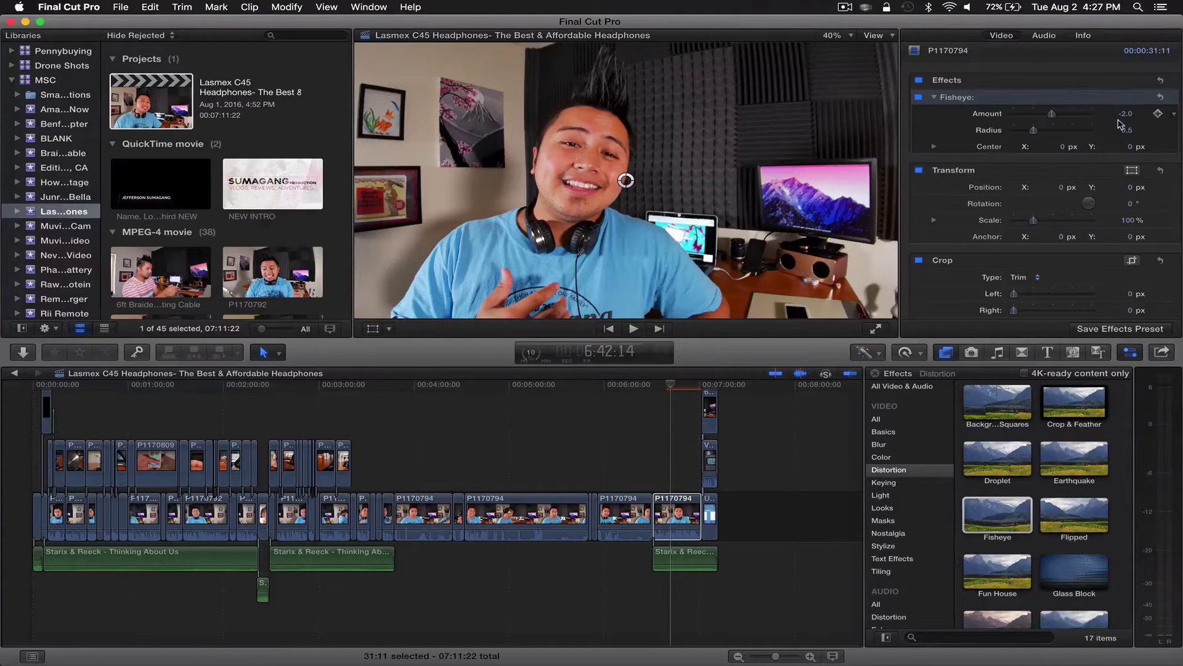
# Save the clip's Fisheye settings as a video effects preset named Defish in the Distortion category
pyautogui.click(989, 520)
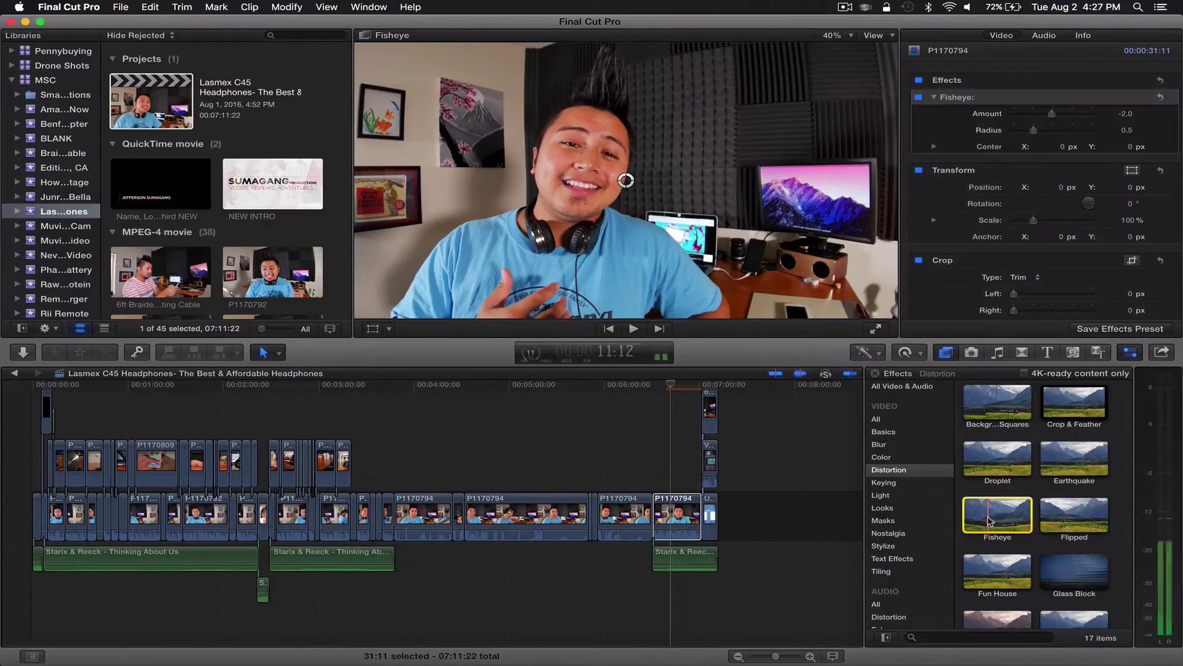
pyautogui.click(668, 507)
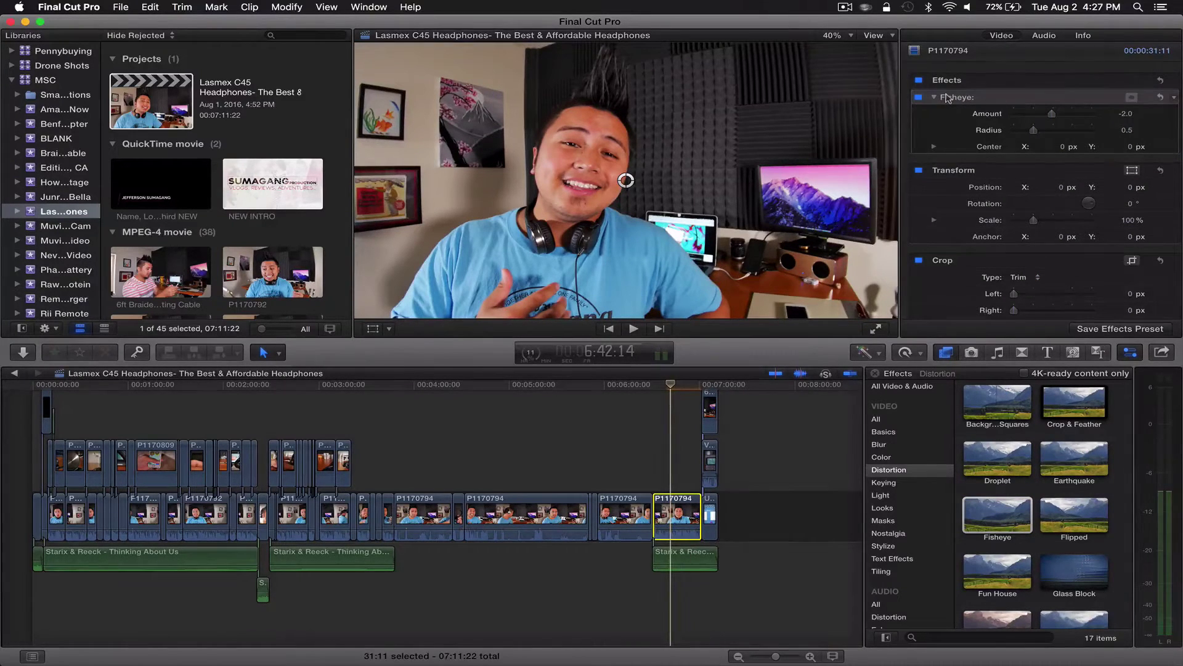
pyautogui.click(948, 97)
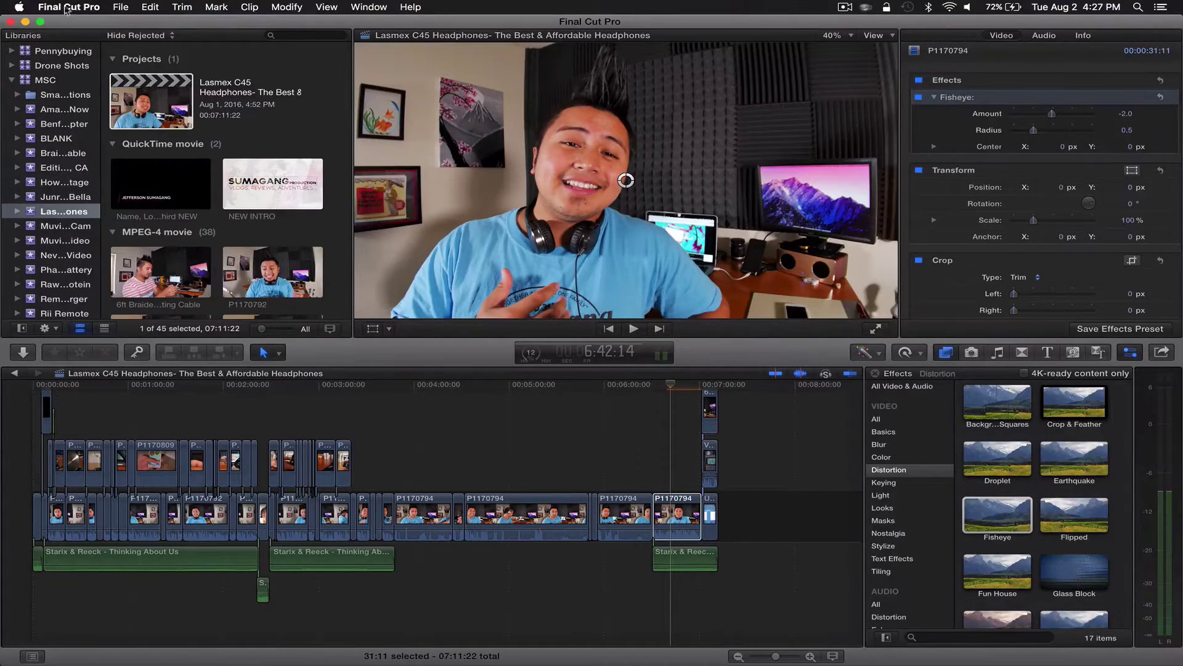
pyautogui.click(123, 7)
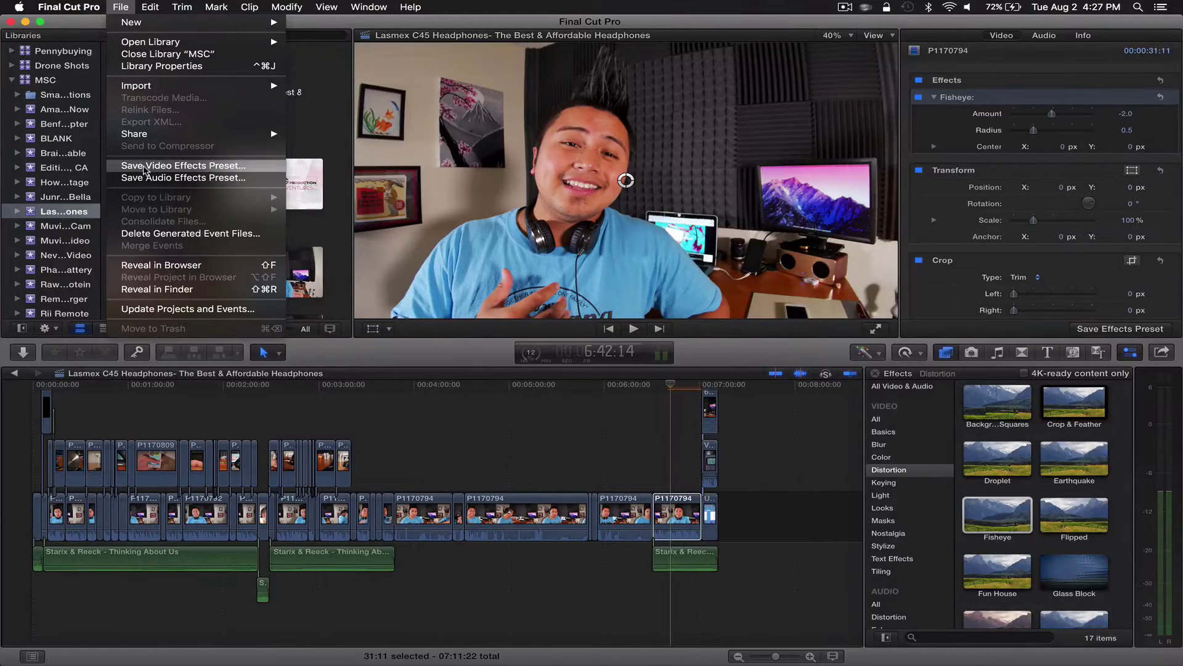
pyautogui.click(143, 171)
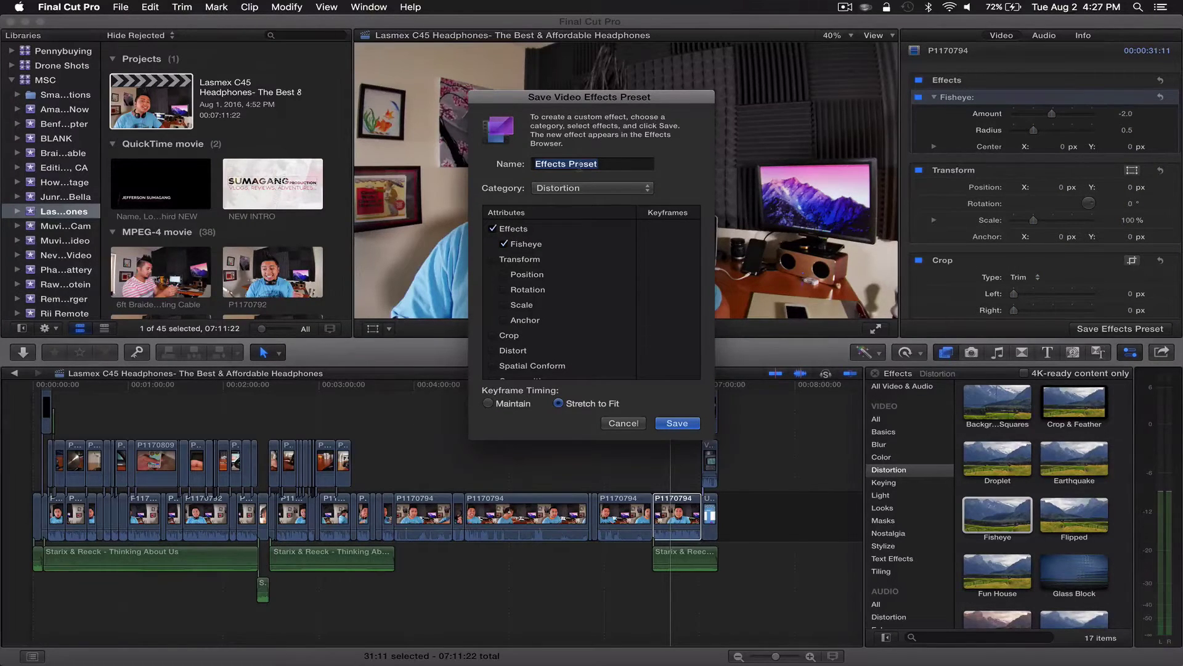
pyautogui.write('F')
pyautogui.press('BackSpace')
pyautogui.write('Defish')
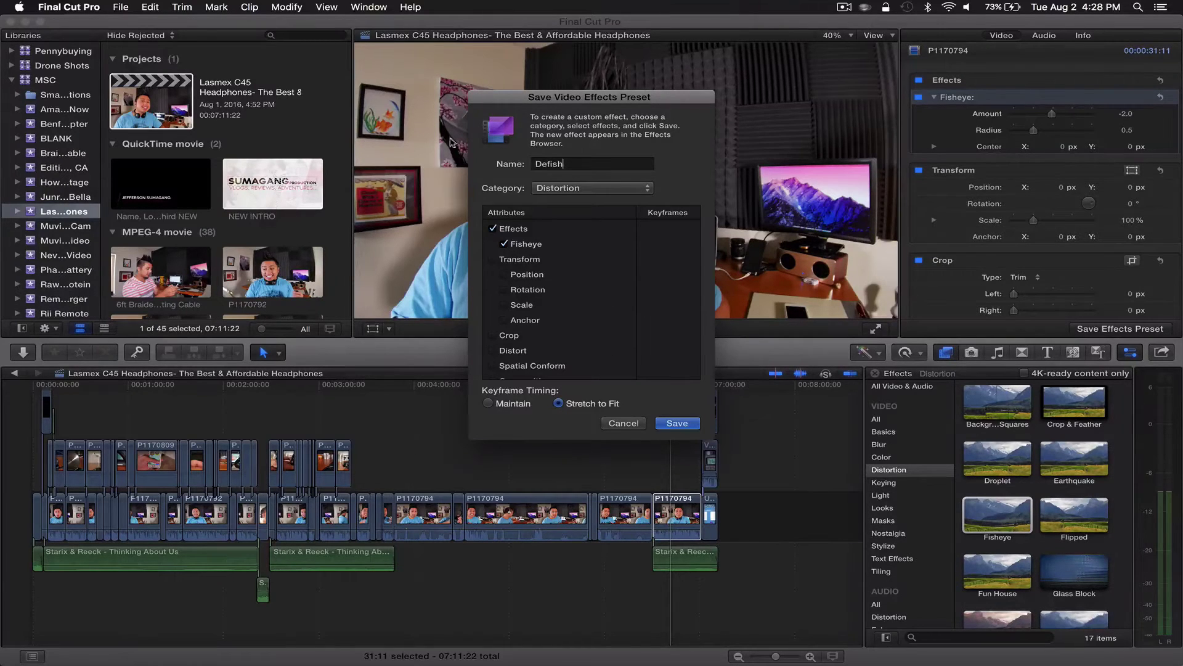
pyautogui.click(677, 424)
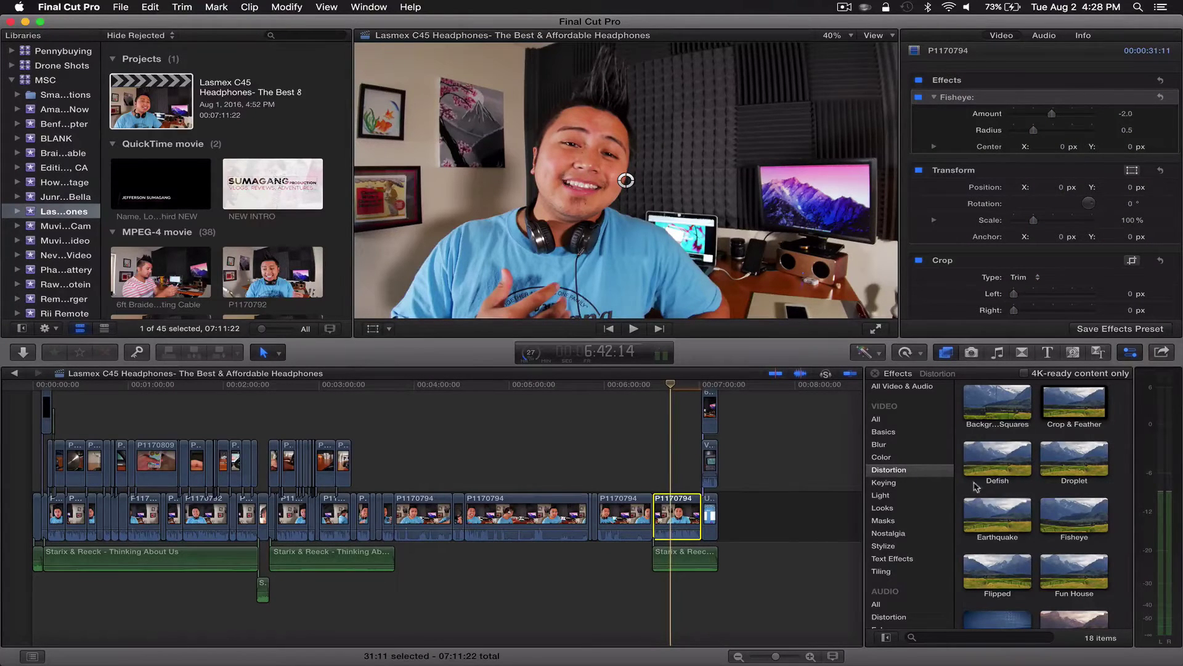
# Delete the Fisheye effect from the clip and apply the saved Defish preset to it instead
pyautogui.click(948, 98)
pyautogui.press('Delete')
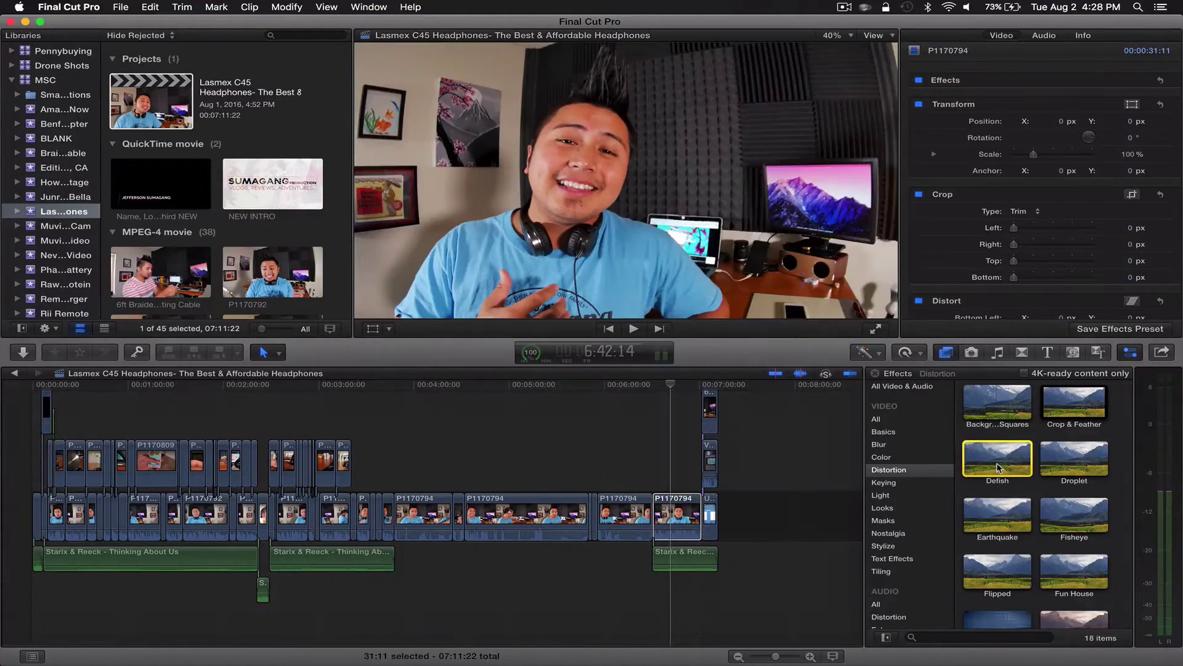
pyautogui.moveTo(998, 459); pyautogui.dragTo(680, 511)
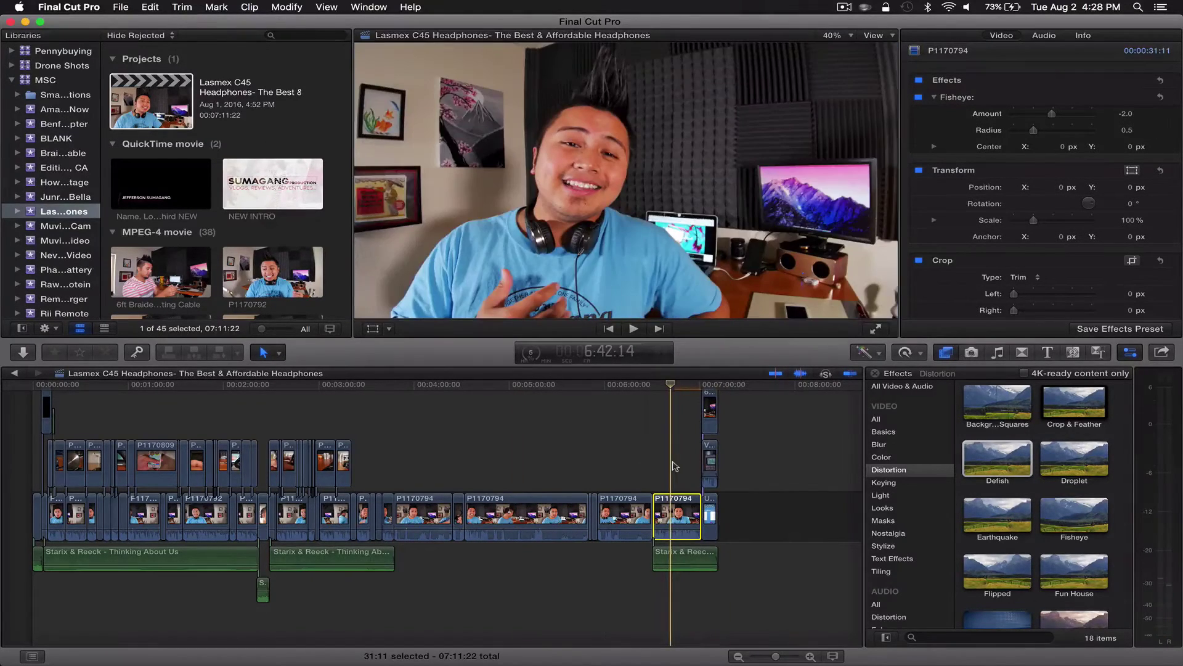
# Compare the clip with and without the lens correction by switching its Fisheye effect off and on
pyautogui.click(919, 98)
pyautogui.click(919, 97)
pyautogui.click(918, 100)
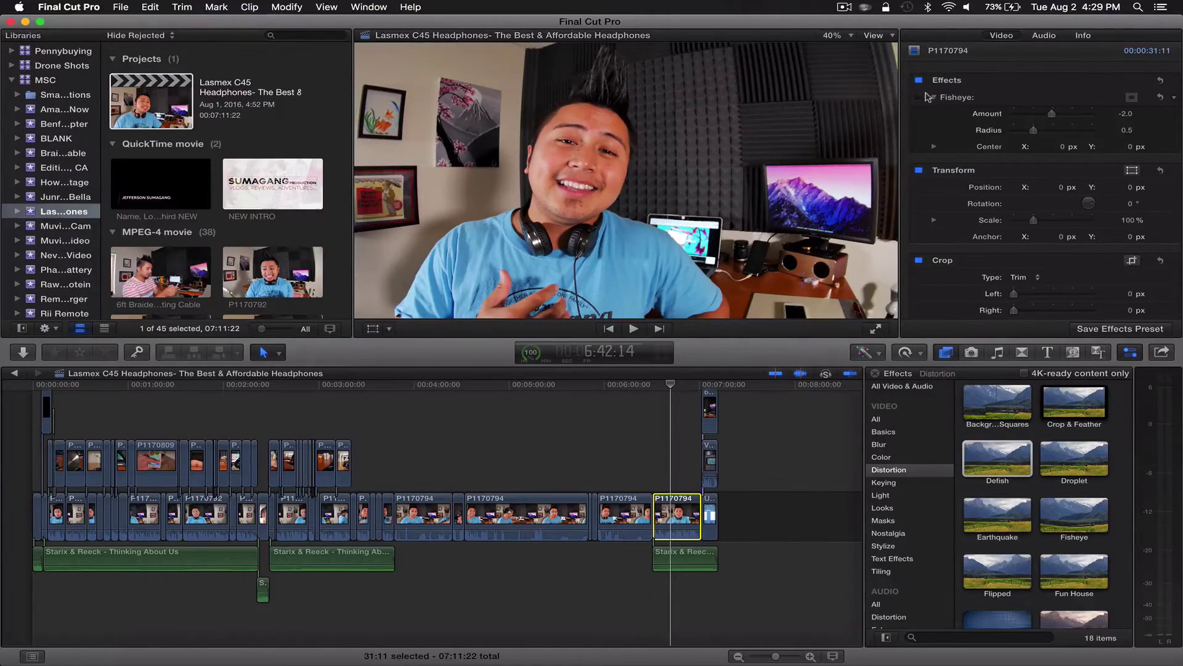
pyautogui.click(919, 98)
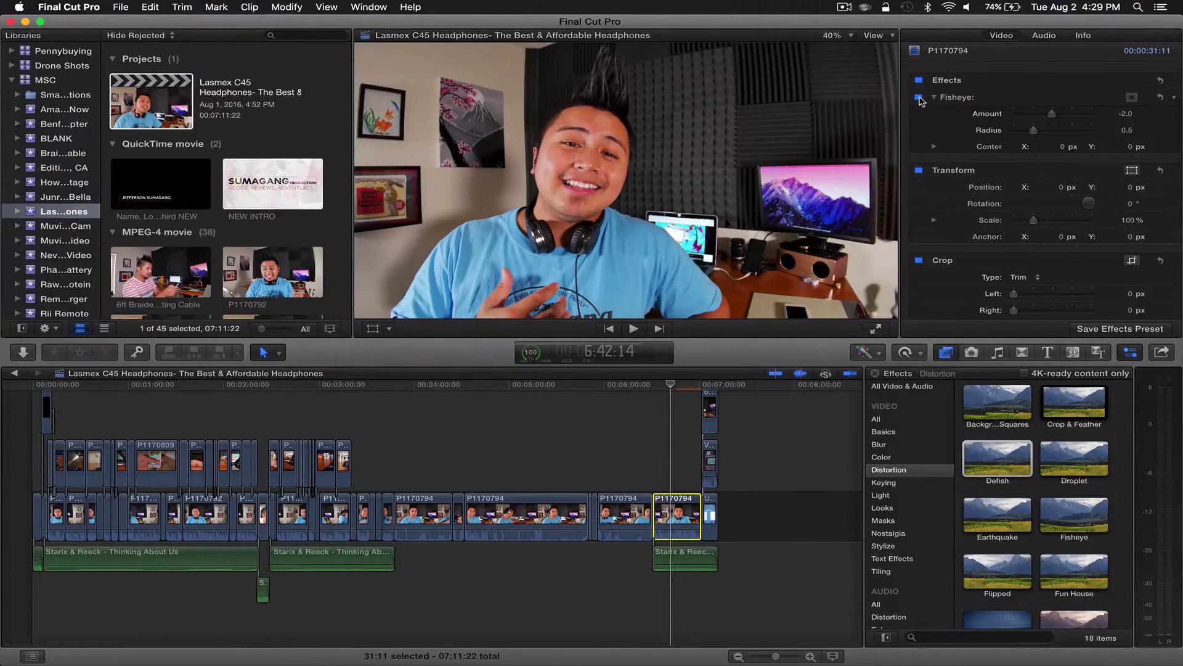
pyautogui.click(1126, 116)
pyautogui.click(918, 98)
pyautogui.click(919, 97)
# Try a Fisheye Amount of about -6.89 on the clip and restore it to -2
pyautogui.moveTo(1054, 119); pyautogui.dragTo(1051, 119)
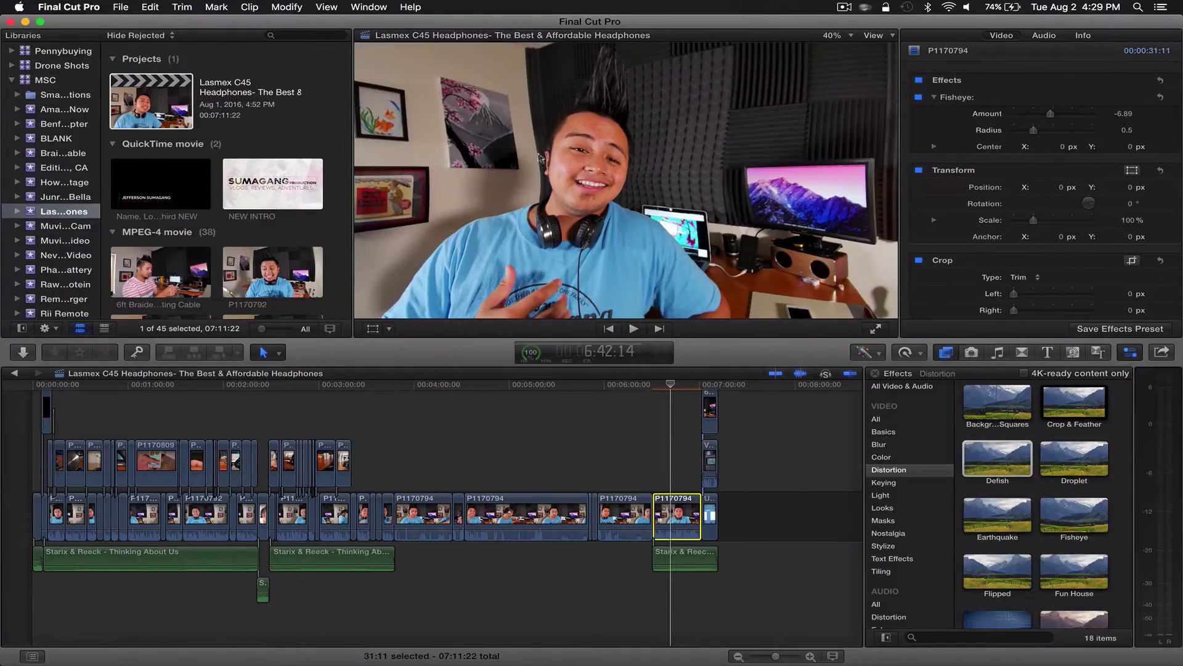
pyautogui.click(1123, 113)
pyautogui.write('-')
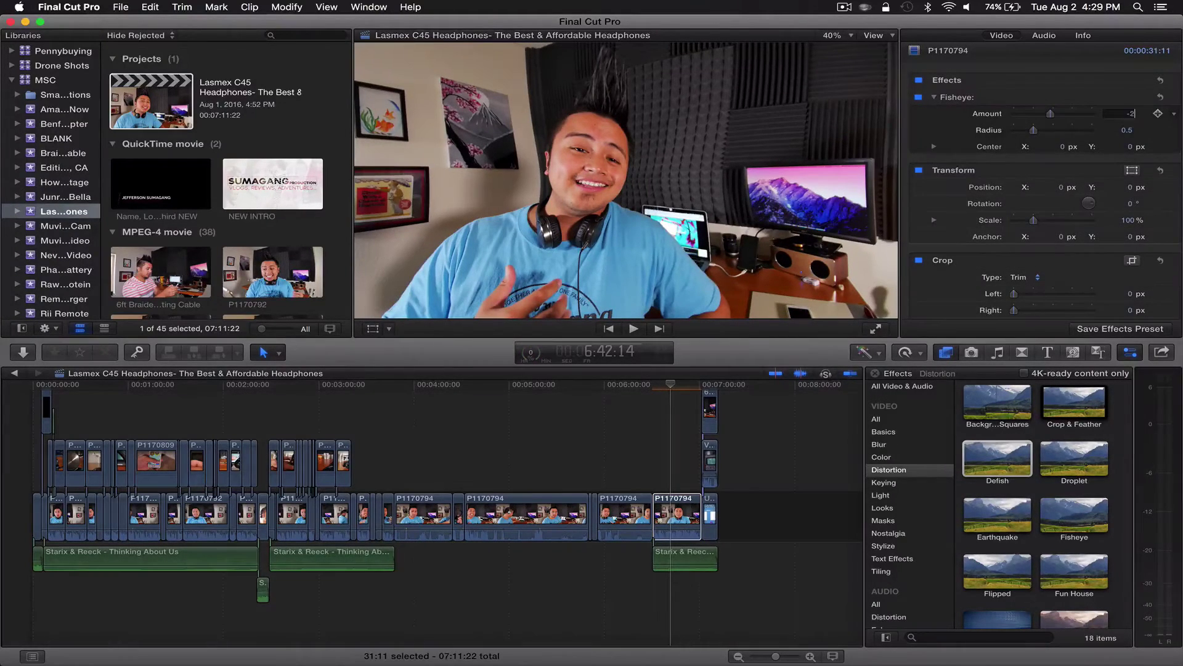
pyautogui.write('2')
pyautogui.press('Return')
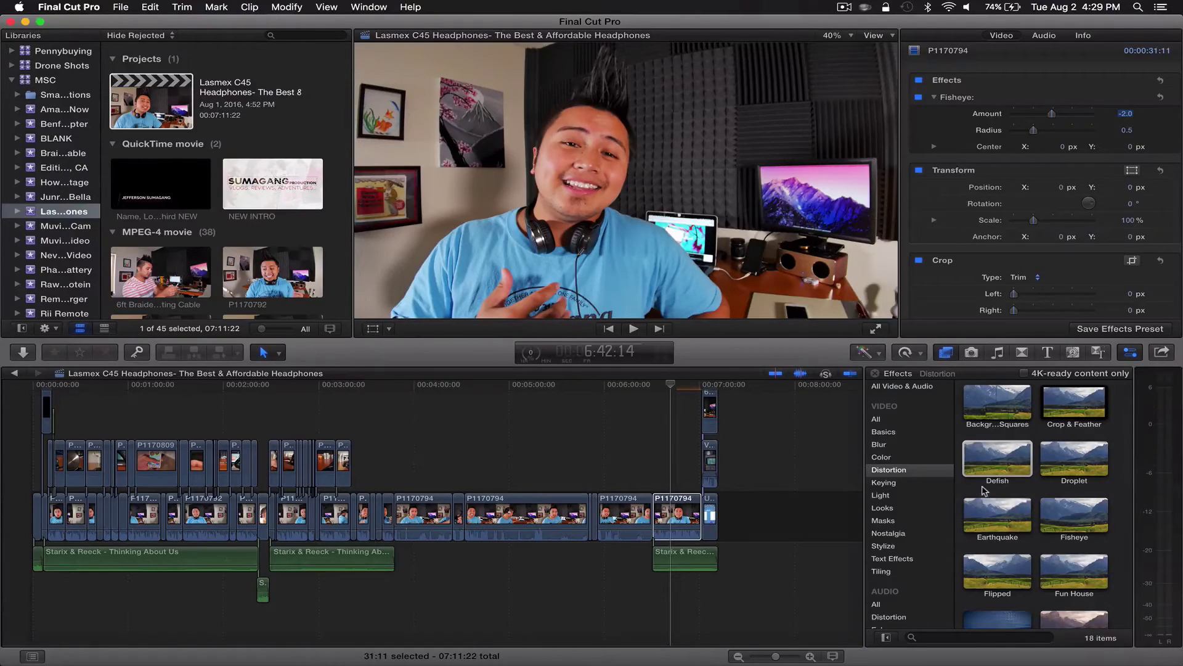
# Copy the corrected final P1170794 clip and select the main storyline clips from the first P1170792 clip through the P1170794 clip just before it
pyautogui.click(677, 515)
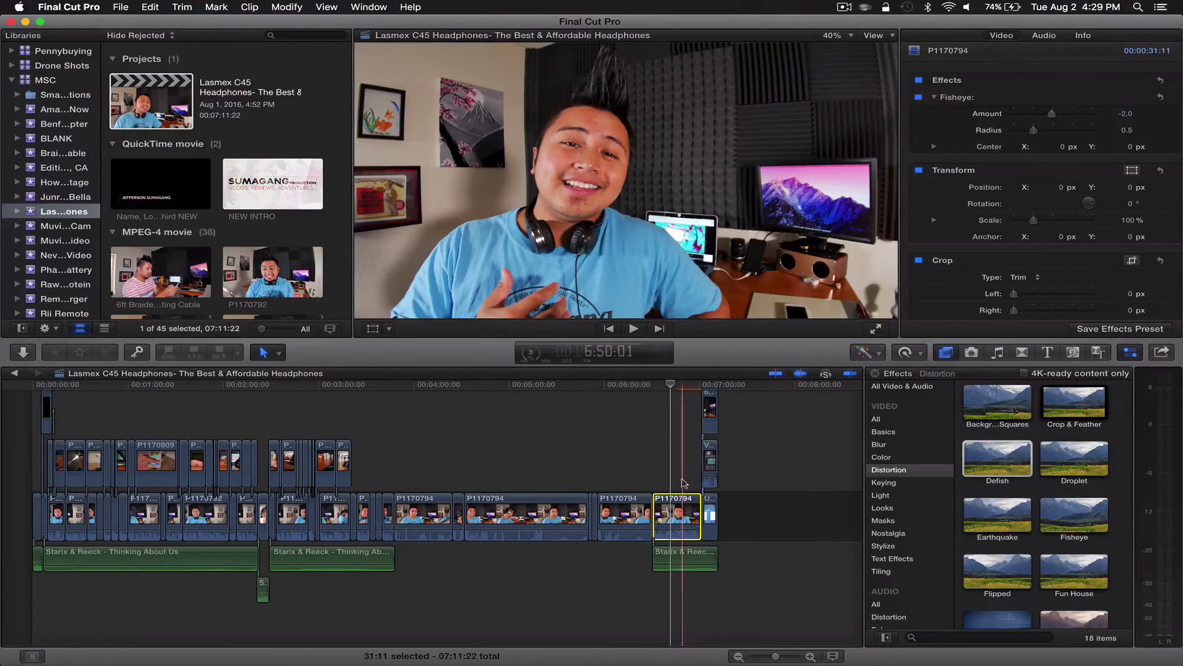
pyautogui.click(633, 509)
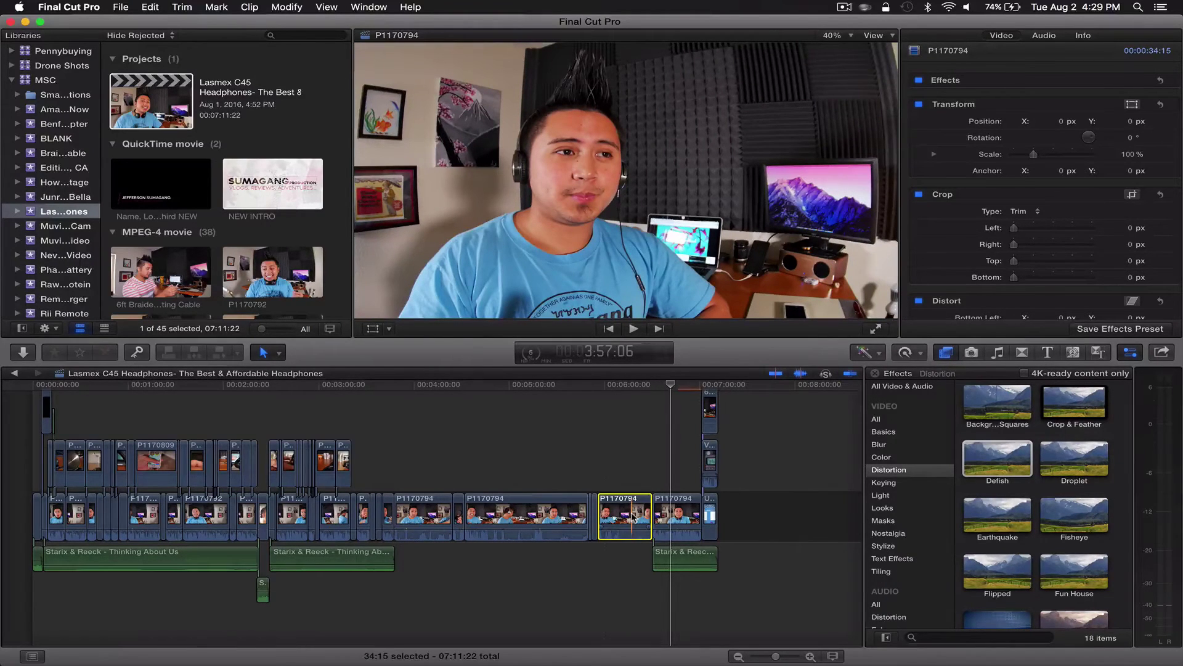
pyautogui.scroll(1, 633, 516)
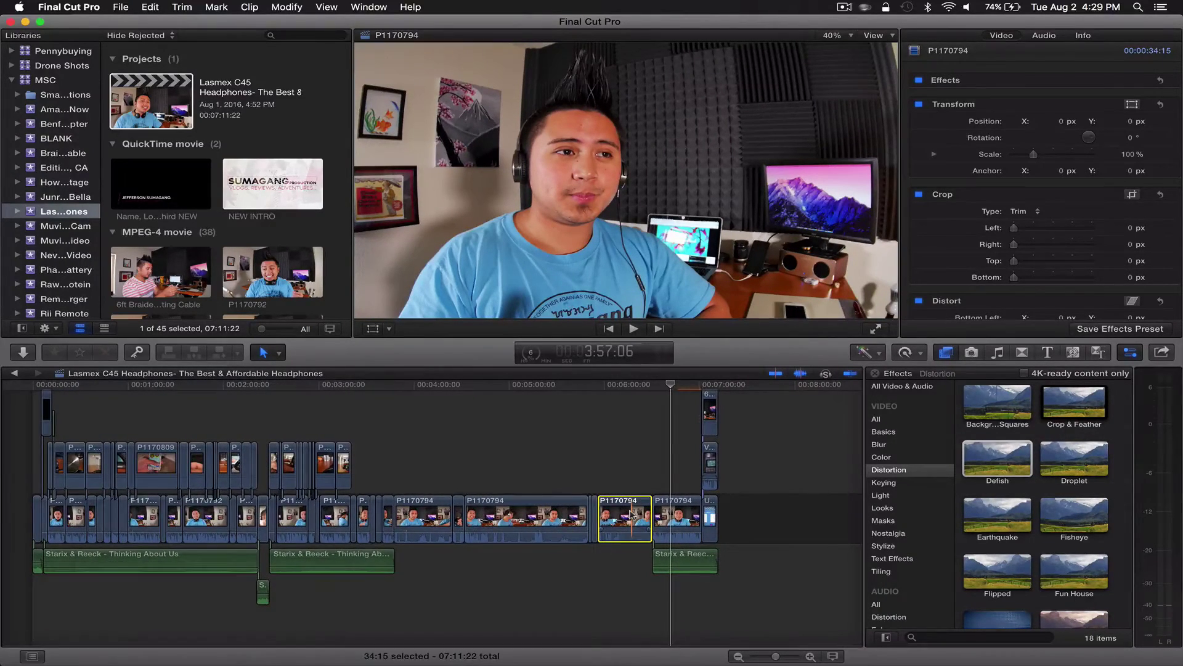
pyautogui.press('super+equal')
pyautogui.hscroll(-10, 632, 515)
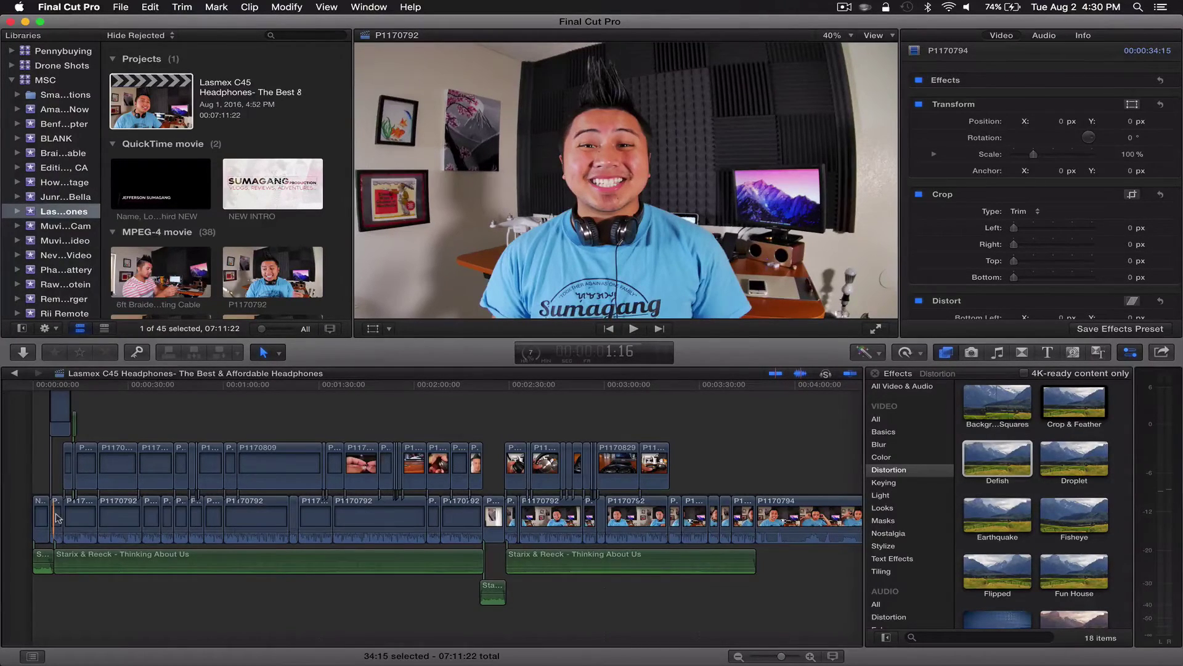
pyautogui.keyDown('shift'); pyautogui.click(58, 518); pyautogui.keyUp('shift')
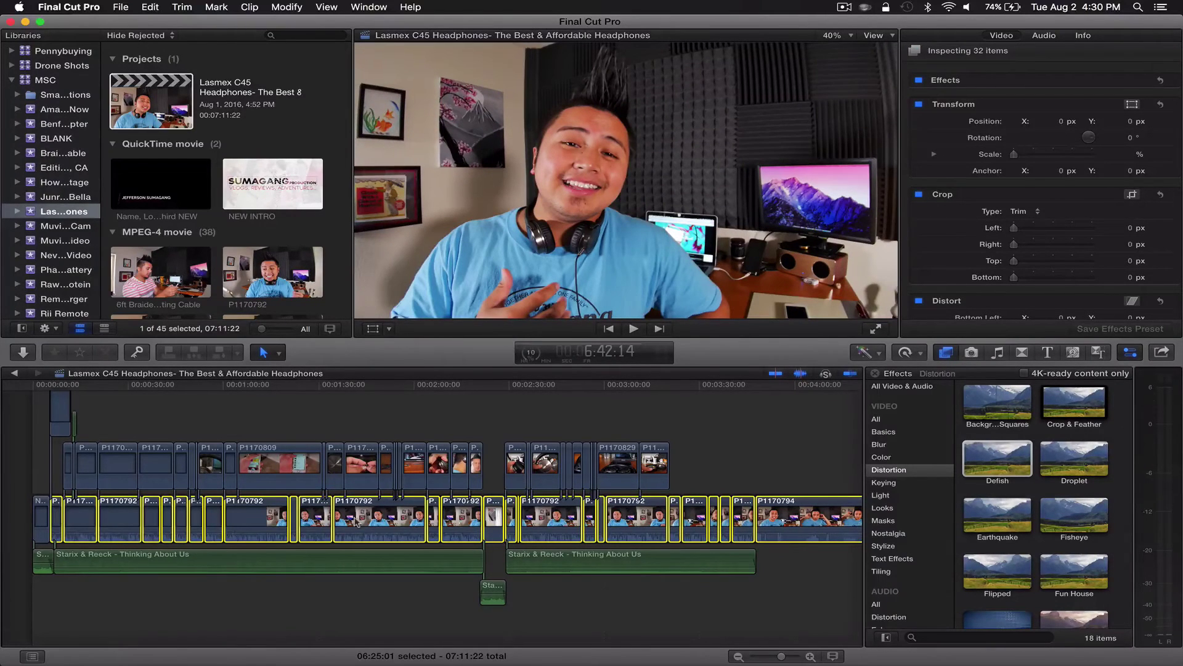
pyautogui.hscroll(10, 622, 518)
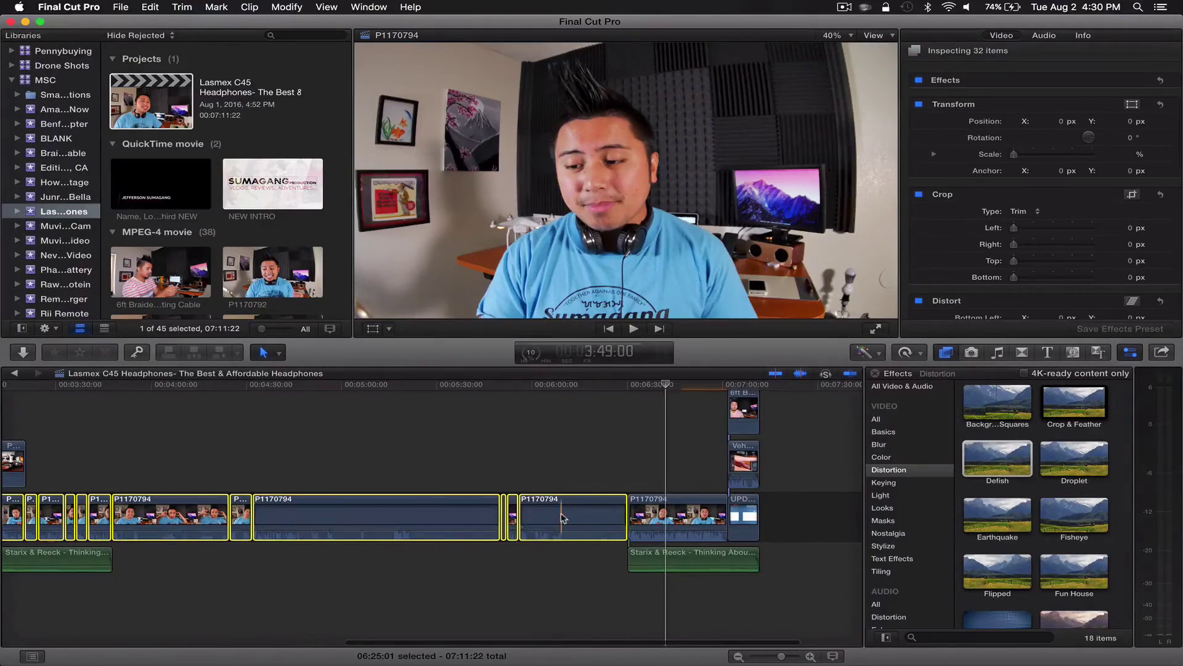
pyautogui.hscroll(-10, 562, 517)
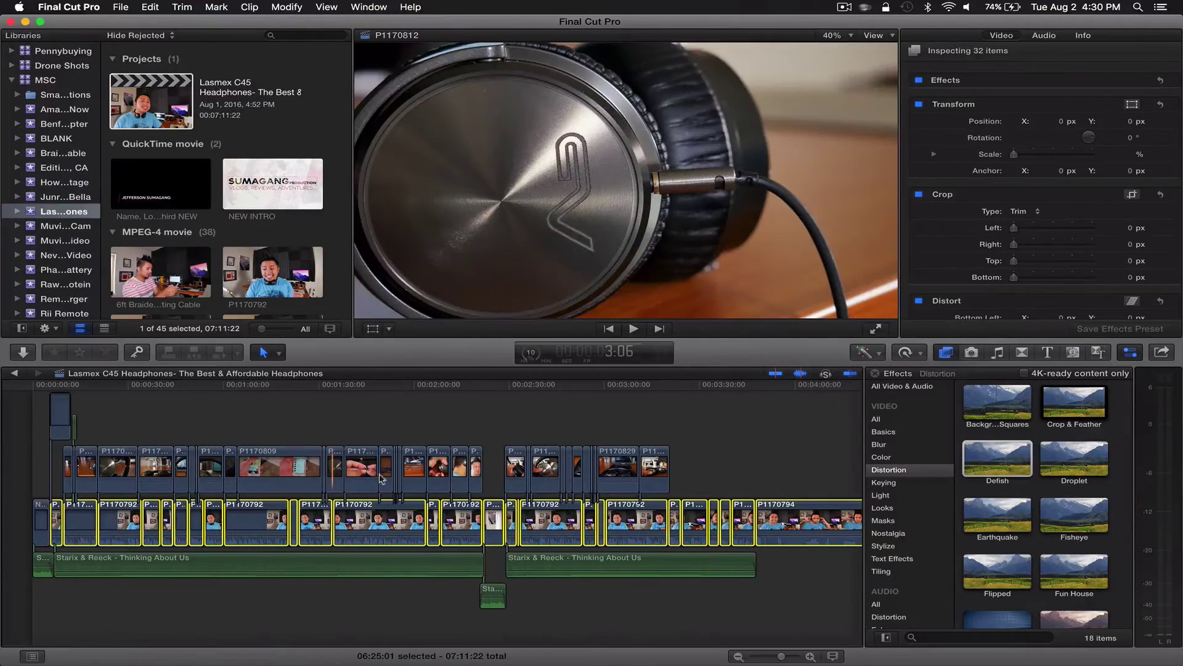
# Paste only the Fisheye attribute from the copied P1170794 clip onto the selected clips, with keyframes set to Maintain Timing
pyautogui.press('shift+super+v')
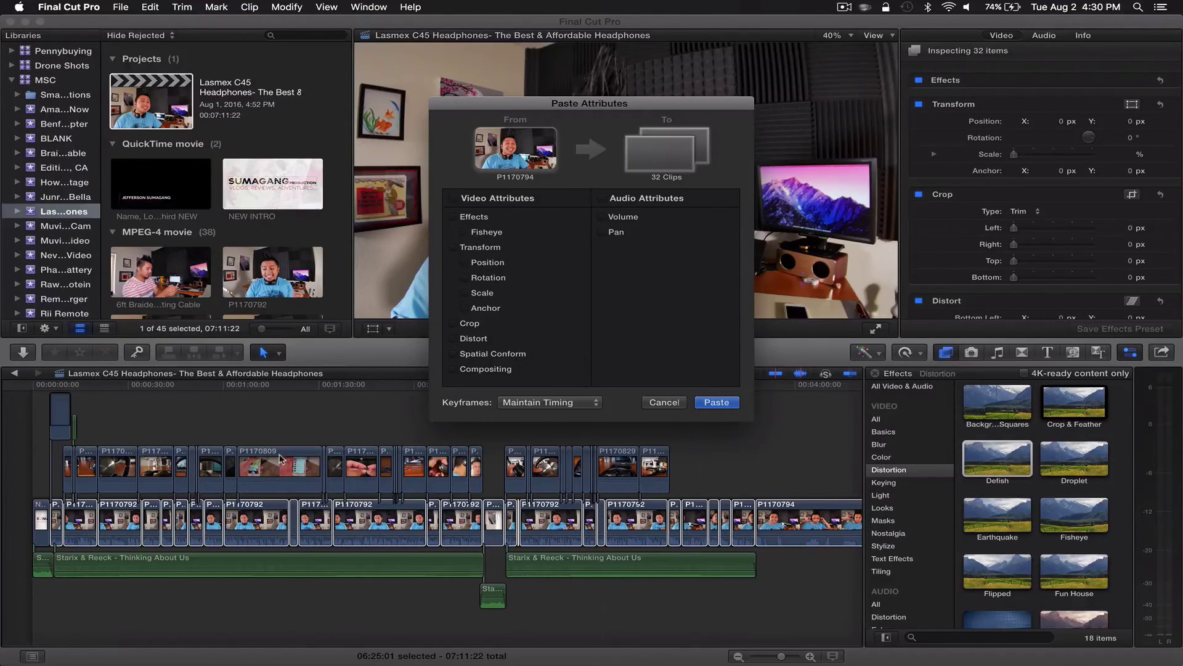
pyautogui.click(465, 233)
pyautogui.click(716, 403)
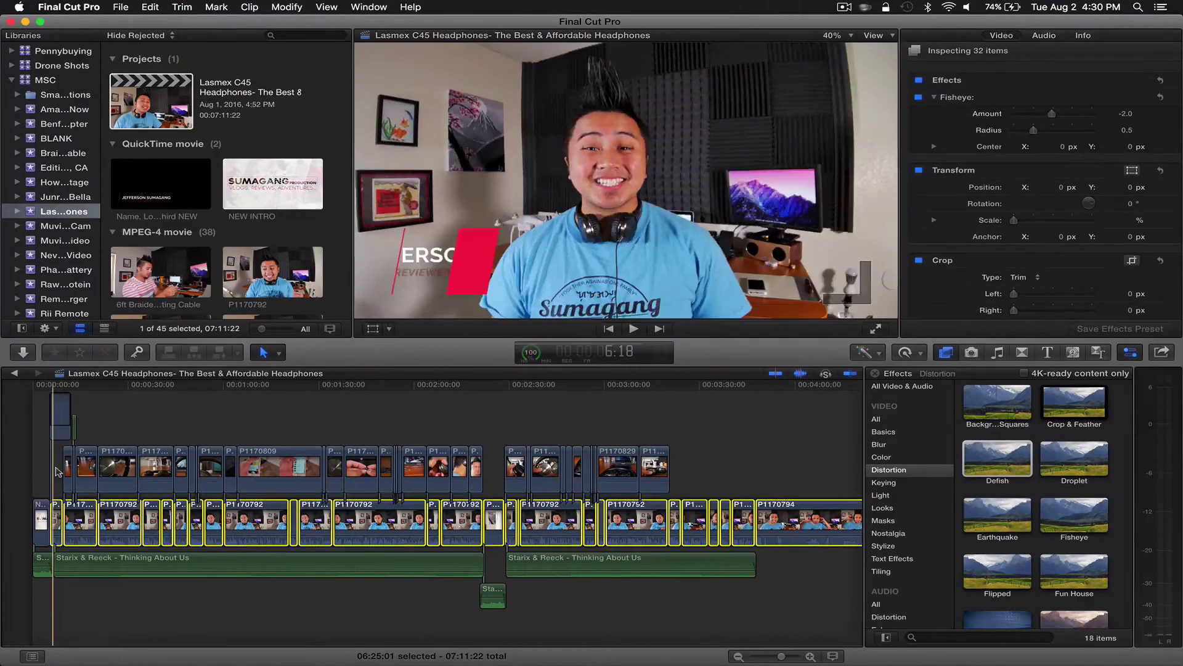
# Check the pasted correction on the first P1170792 clip by toggling its Fisheye effect, and on a short P1170794 clip near 3:36
pyautogui.click(55, 521)
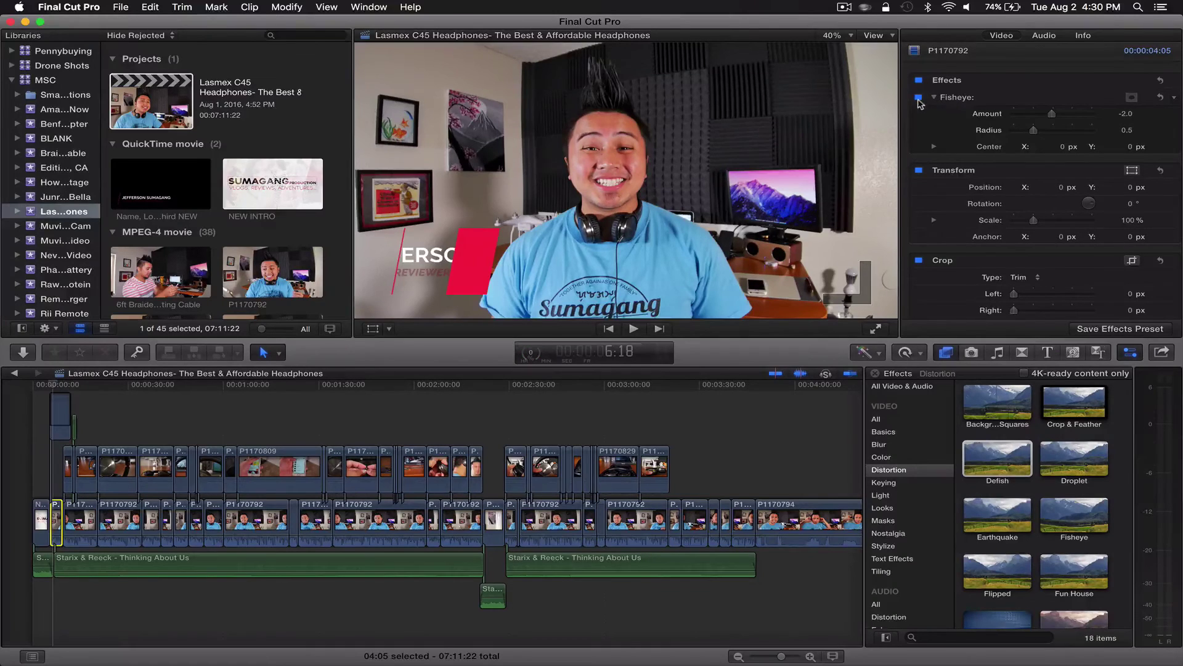
pyautogui.click(919, 98)
pyautogui.click(713, 496)
pyautogui.click(715, 523)
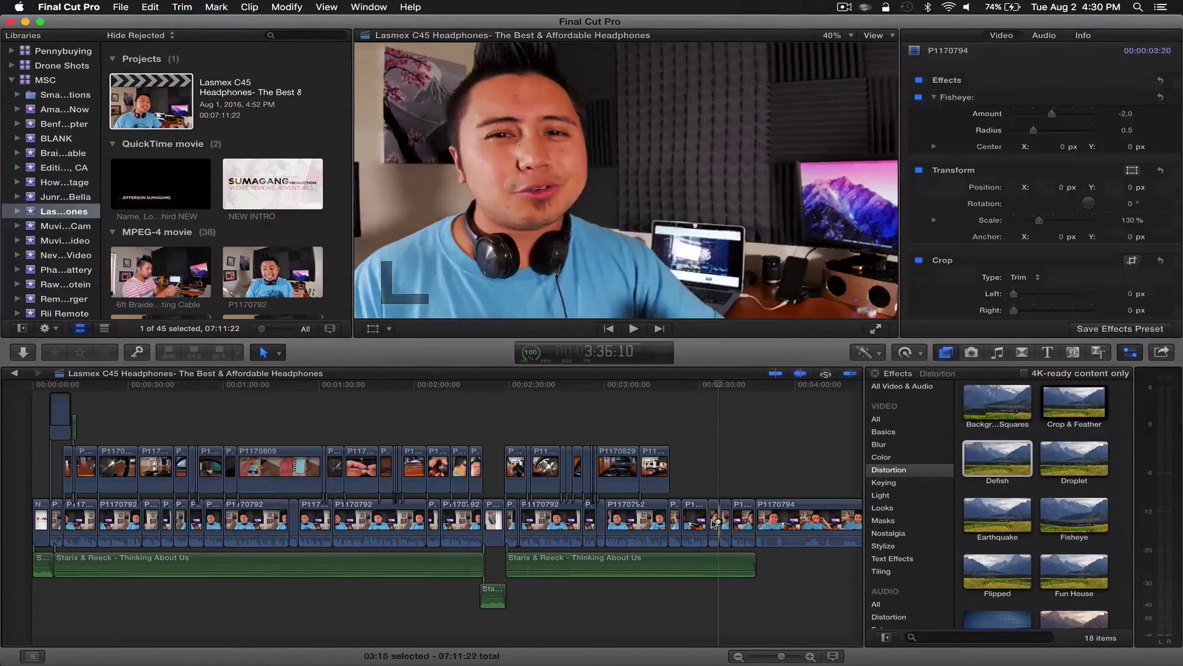
# Review the lens correction on the P1170794 clips toward the end of the timeline, including the last one
pyautogui.hscroll(15, 713, 523)
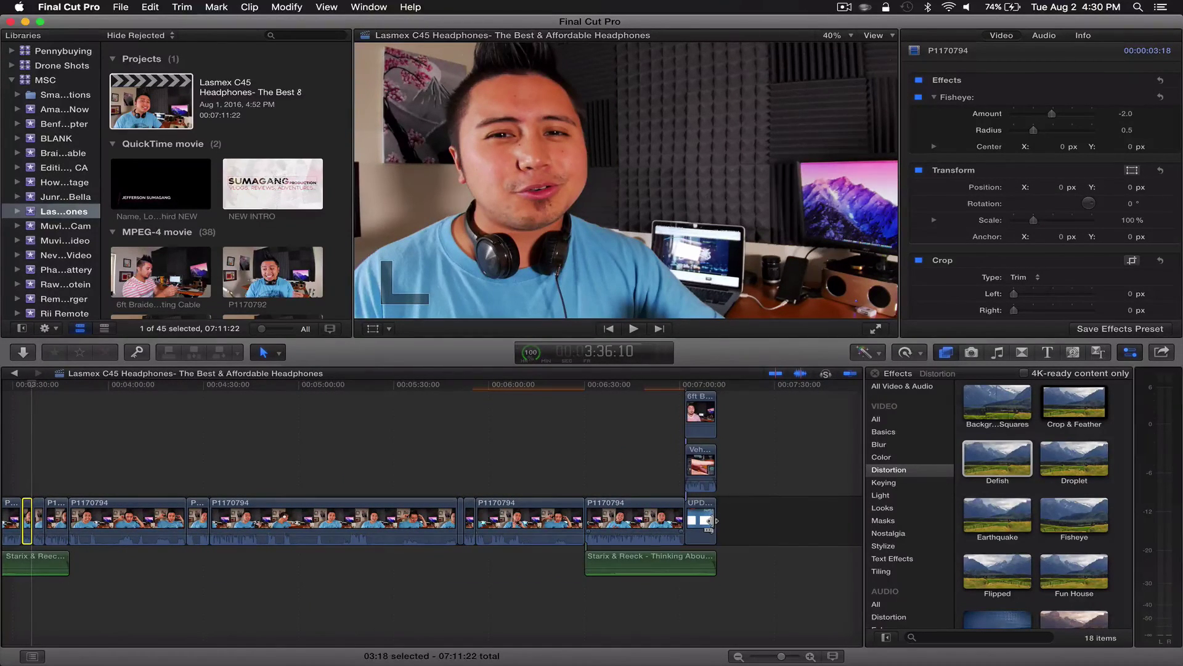
pyautogui.click(535, 468)
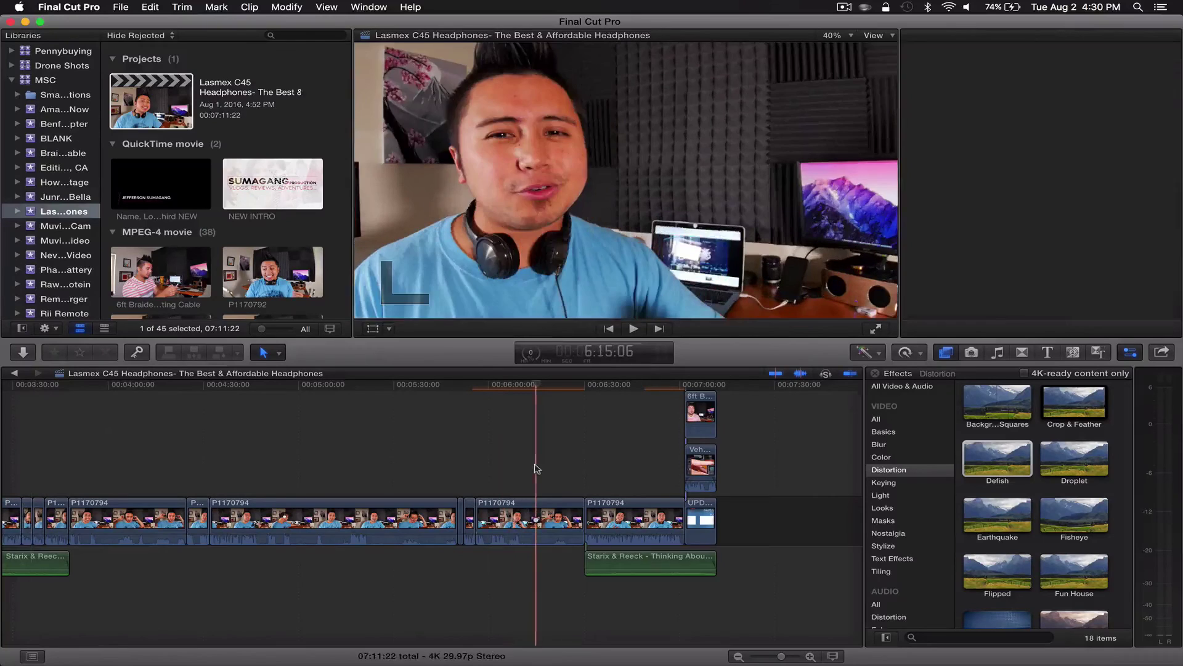
pyautogui.click(658, 473)
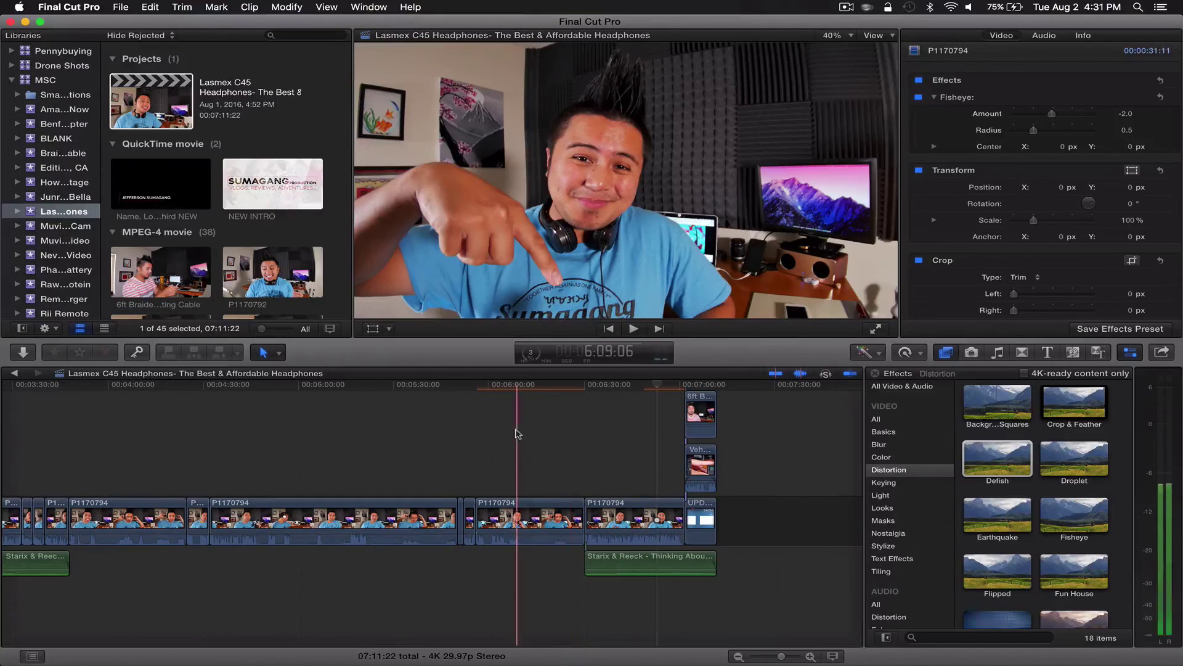
pyautogui.hscroll(-5, 516, 433)
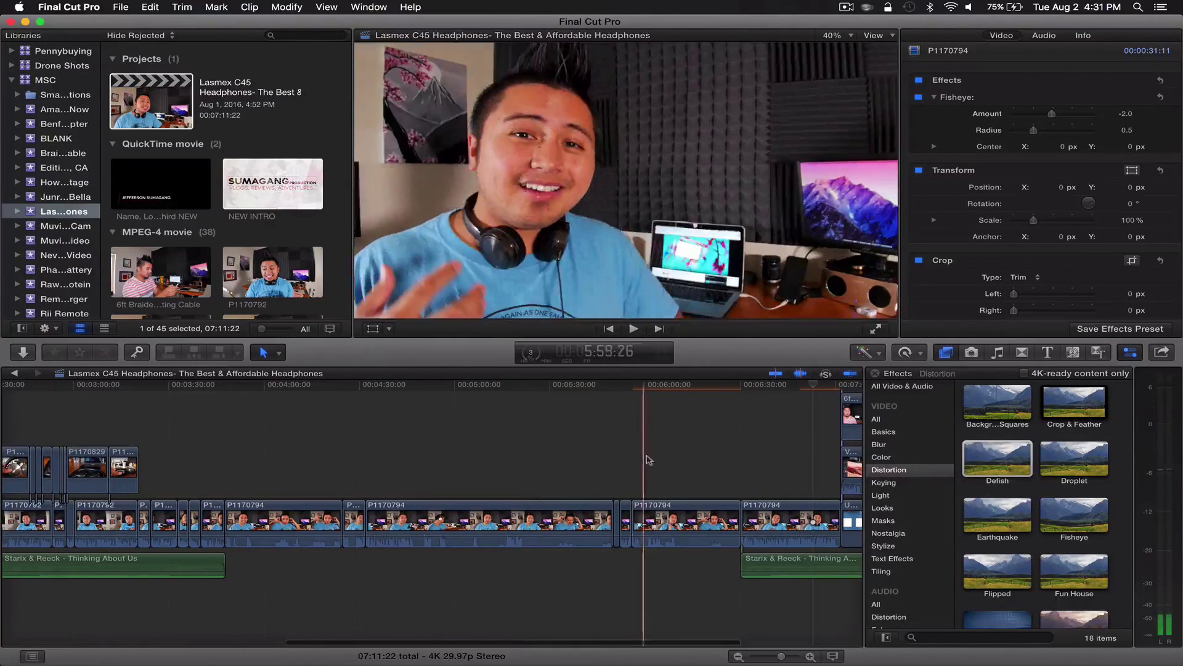